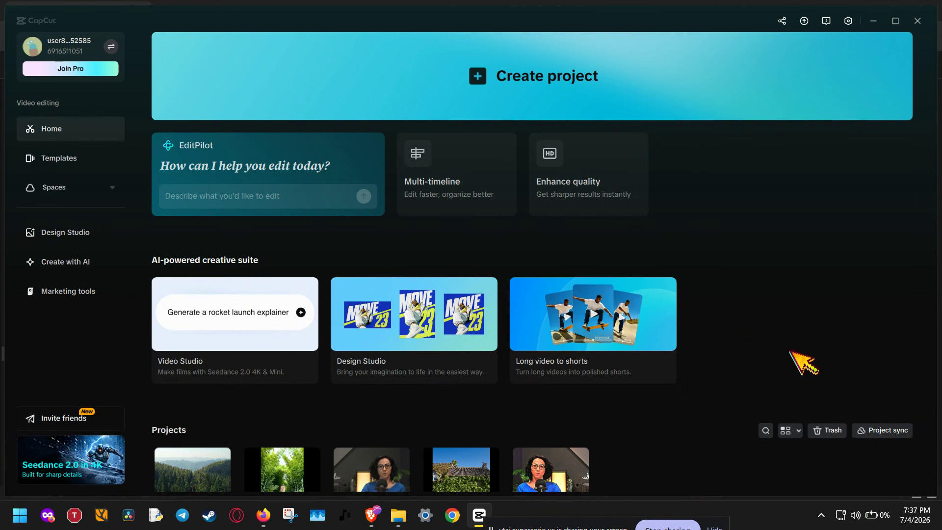
Step: Open the template library and maximize the window
scroll(794, 359, down, 1)
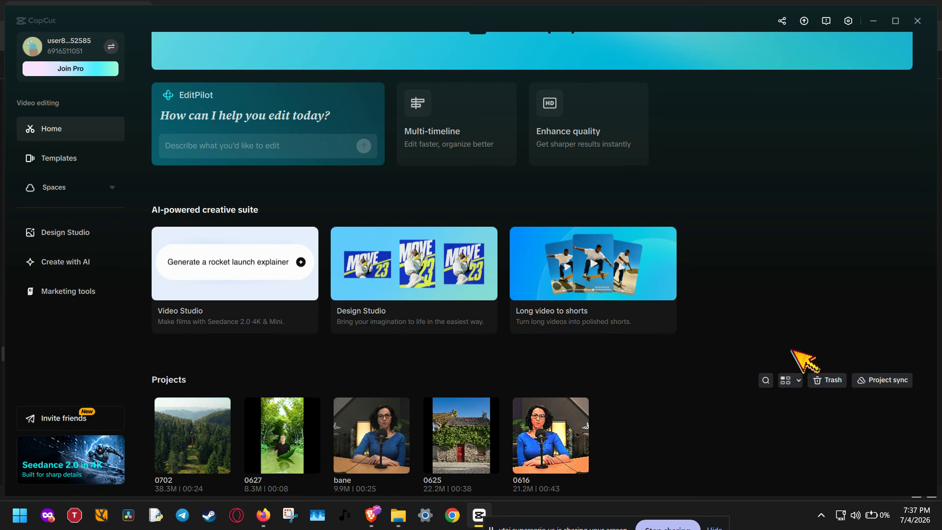
click(85, 163)
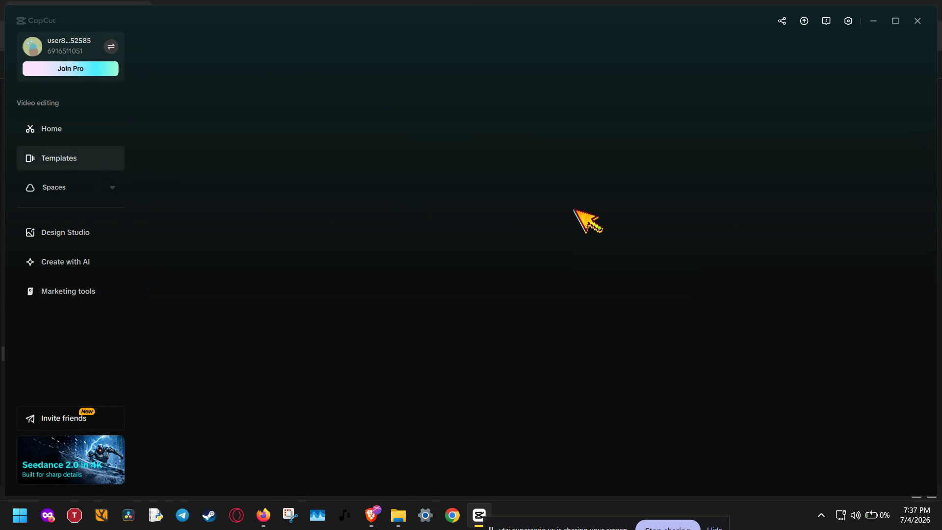
click(895, 21)
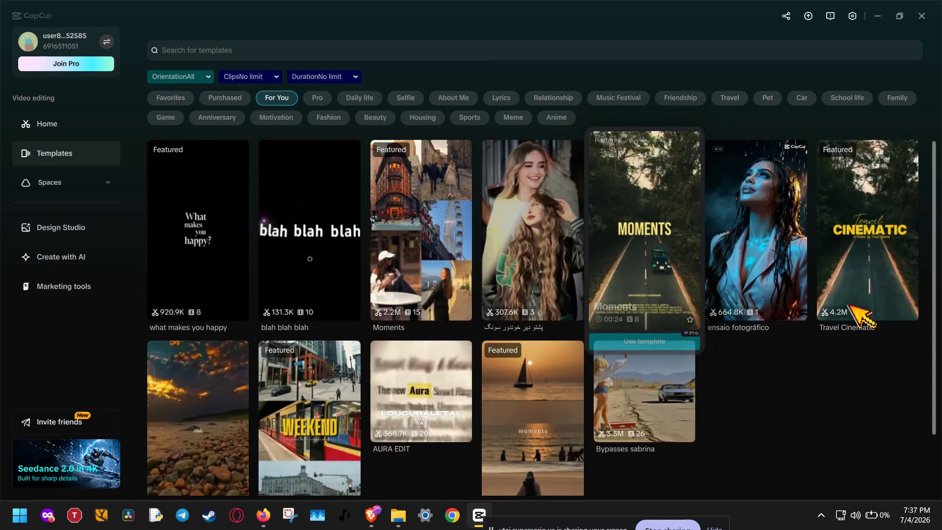
scroll(831, 402, down, 1)
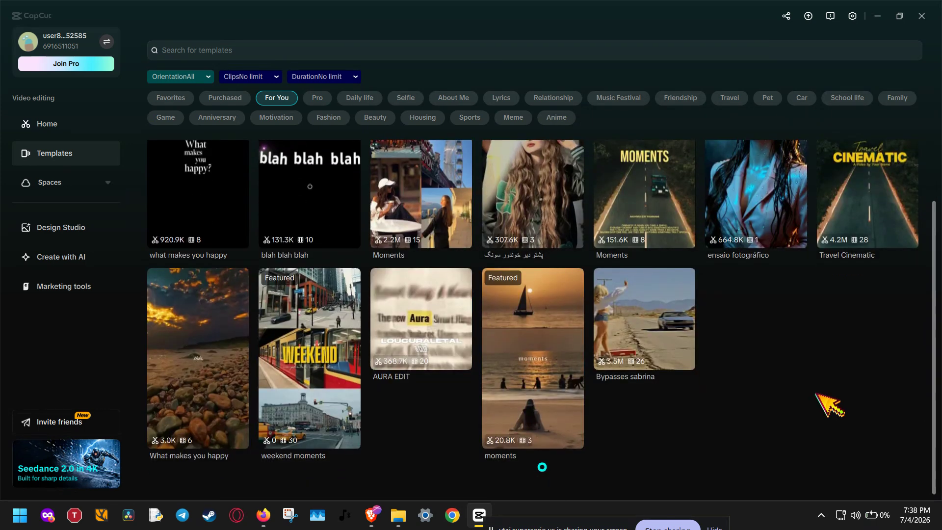
Step: Search the template library for "tiktok"
click(573, 49)
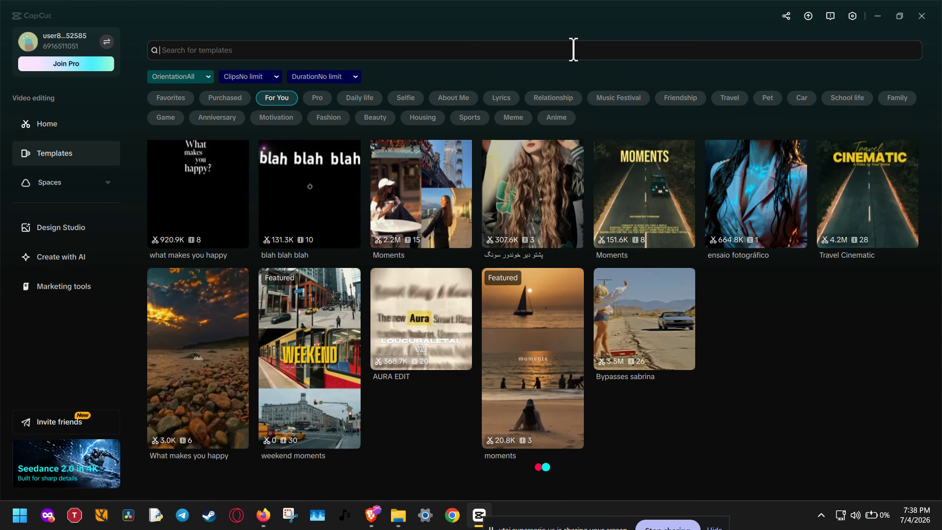
text(tiktok)
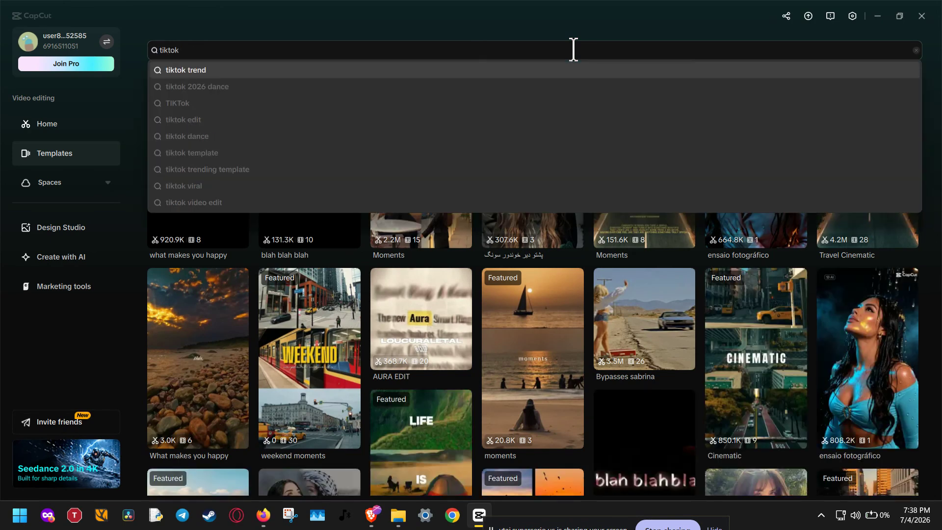
key(Return)
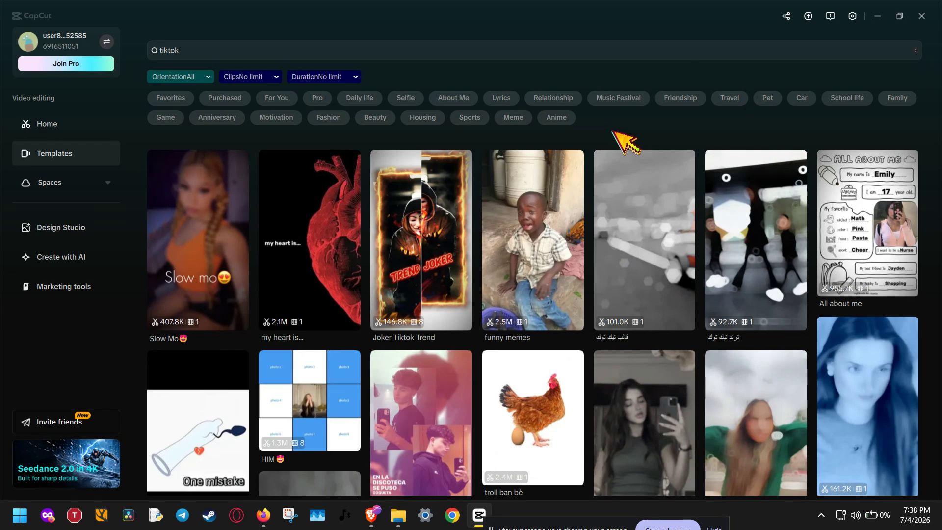
Step: Browse the found templates and open the details of the green-screen cat template "Happy Happy Happy"
mouse_move(435, 364)
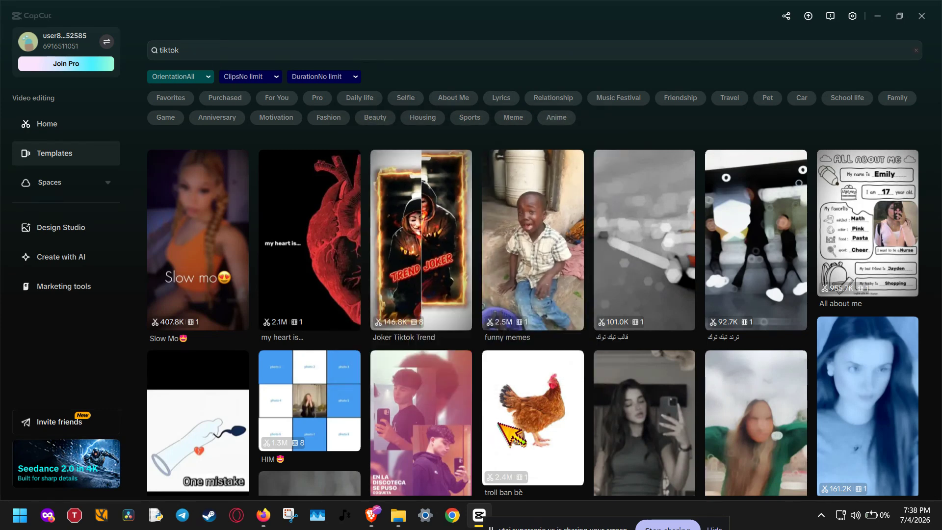
mouse_move(540, 431)
scroll(542, 434, down, 1)
scroll(542, 435, down, 5)
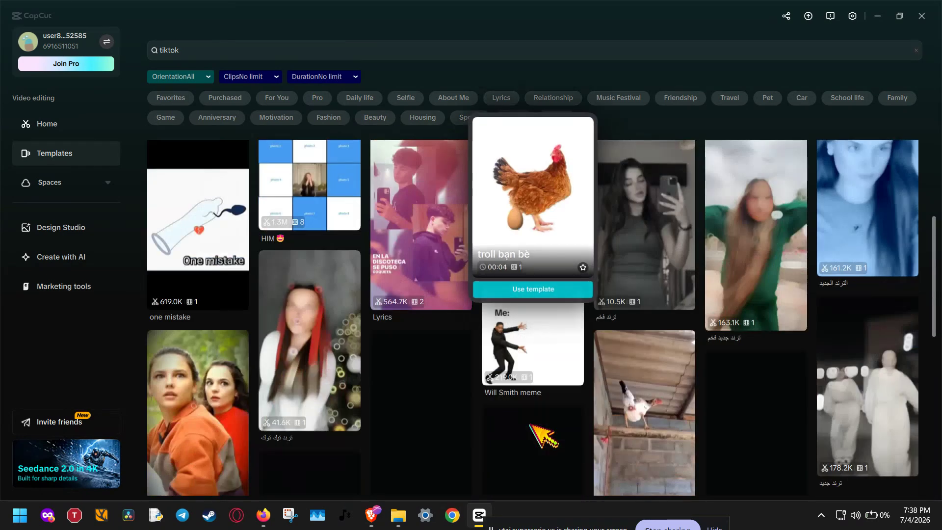
mouse_move(206, 358)
scroll(196, 346, down, 3)
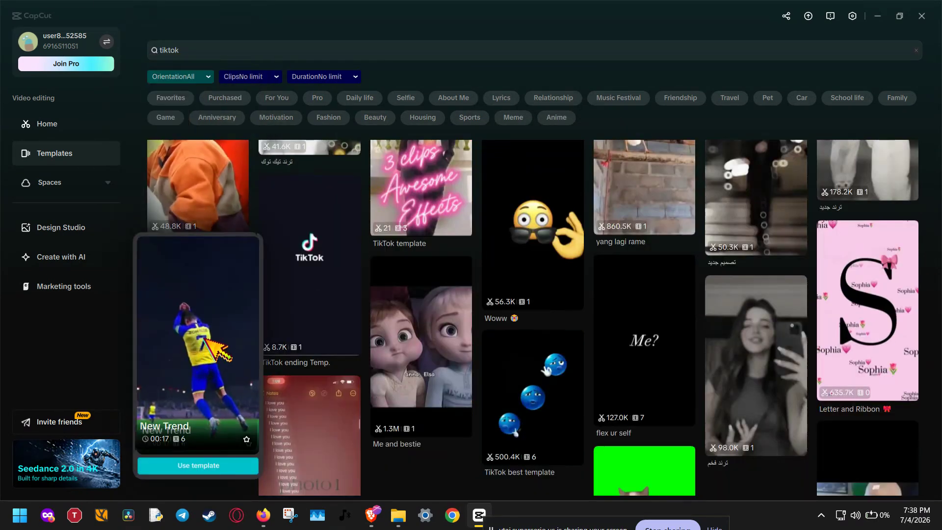
scroll(205, 340, down, 3)
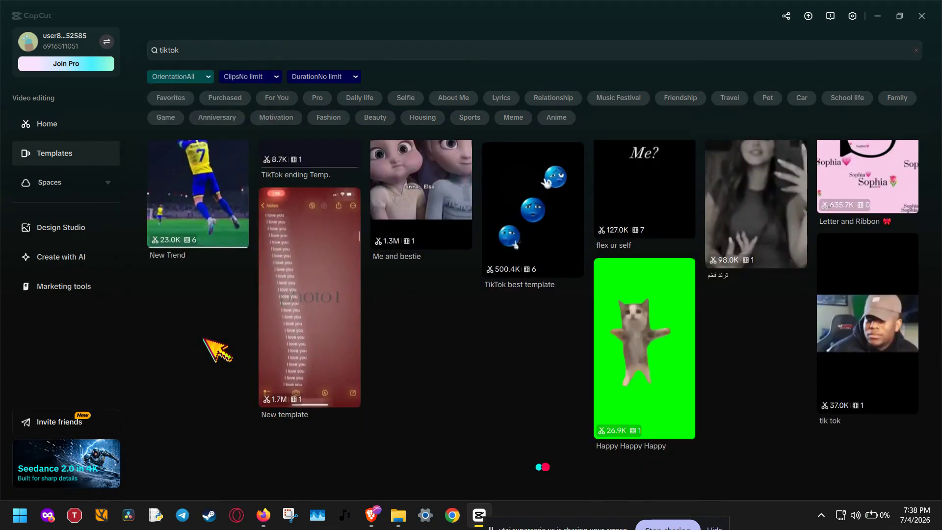
mouse_move(655, 373)
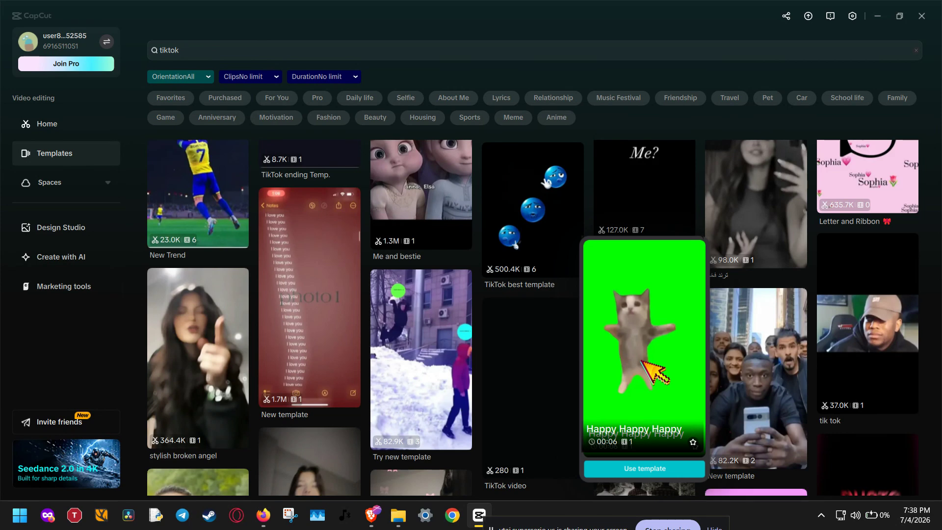
click(642, 362)
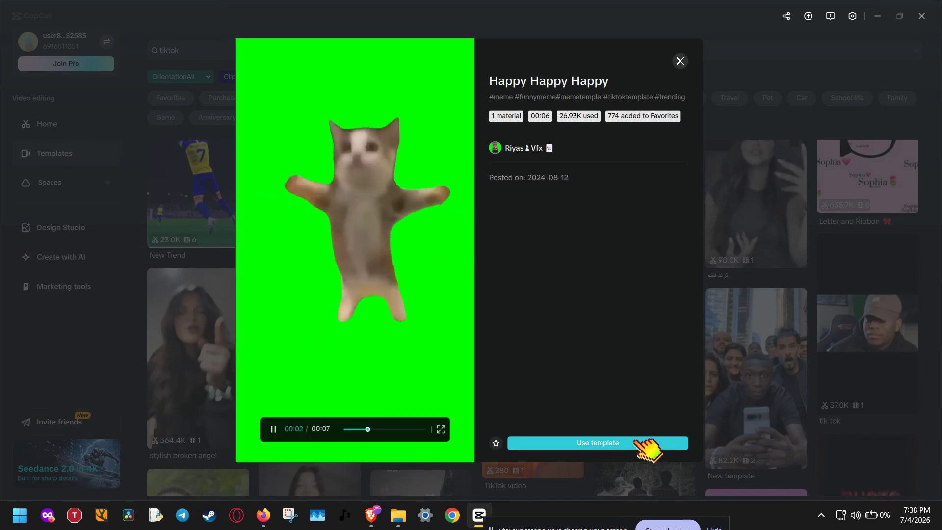
Step: Pause and resume the template's preview, and start a project from the "Happy Happy Happy" template
click(274, 430)
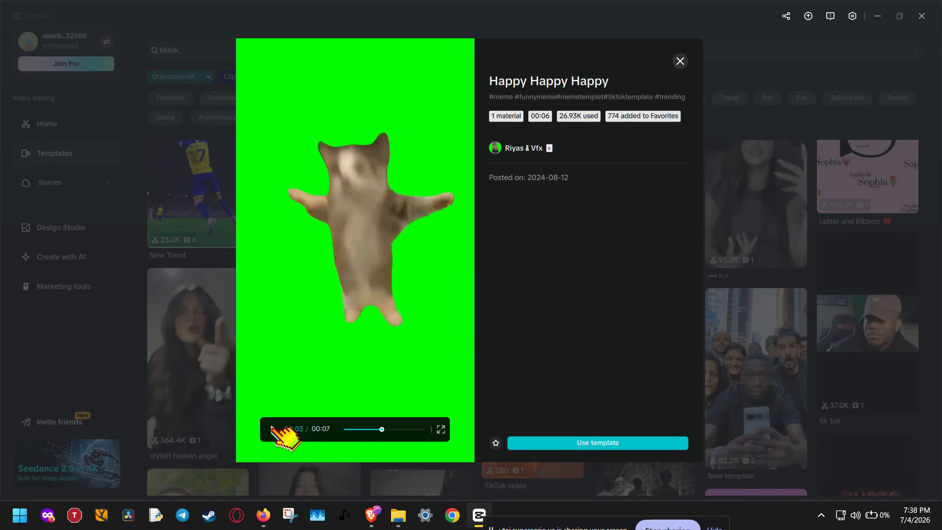
click(274, 430)
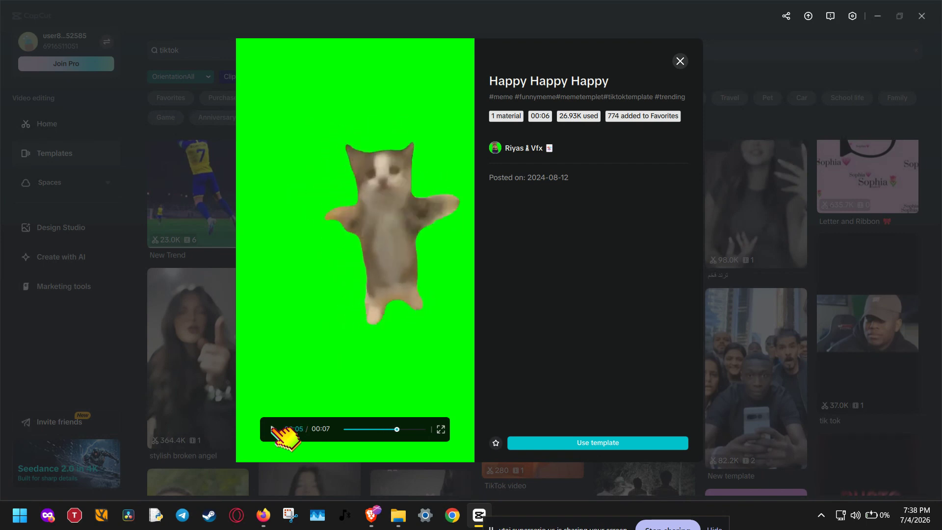
click(537, 443)
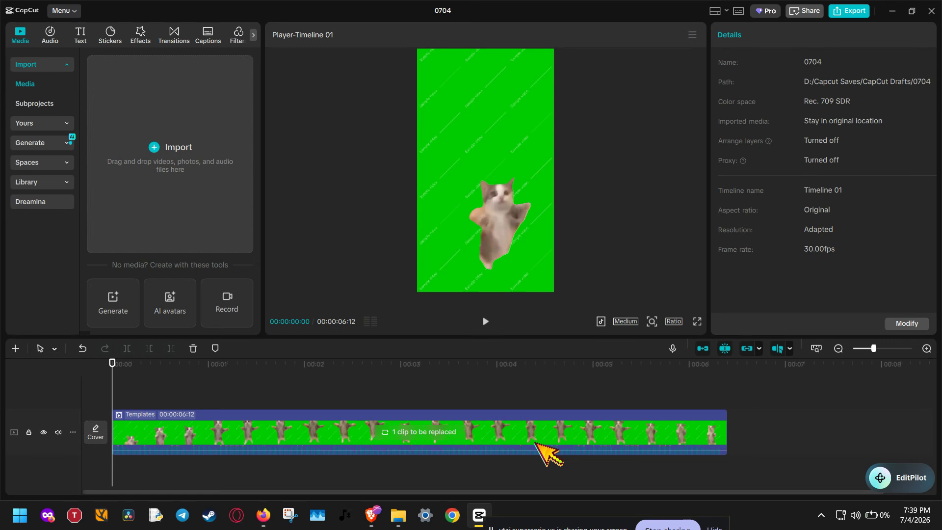
Step: Expand the template's replaceable clip on the timeline and import the video 15896650_1280_720_25fps.mp4 from the Assets folder
click(536, 444)
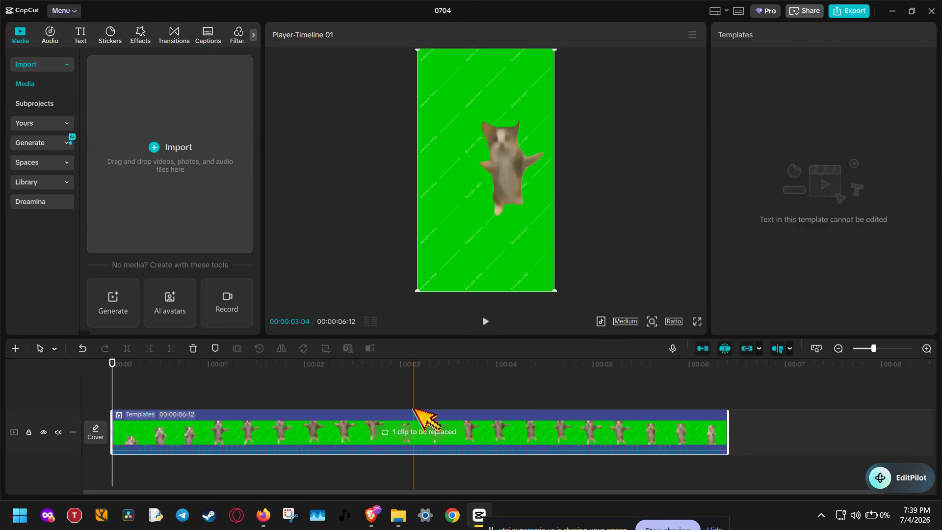
click(417, 434)
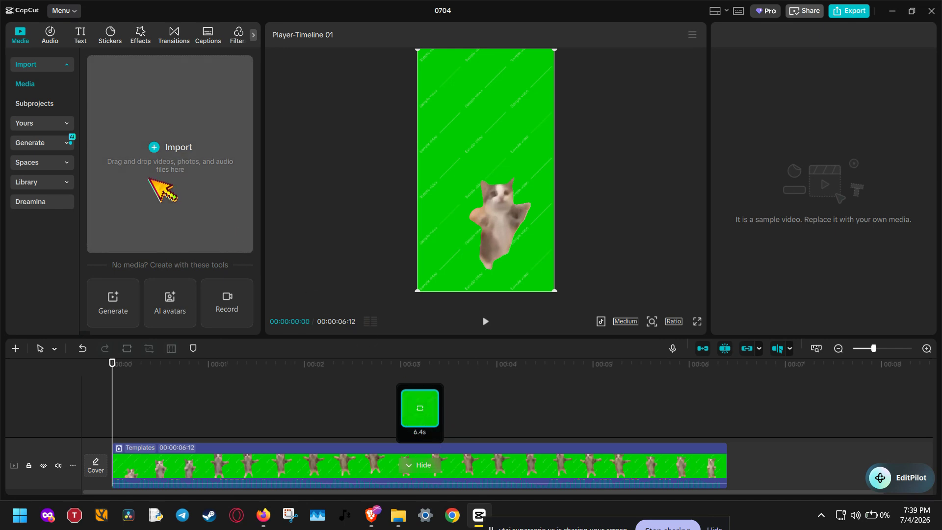
click(152, 129)
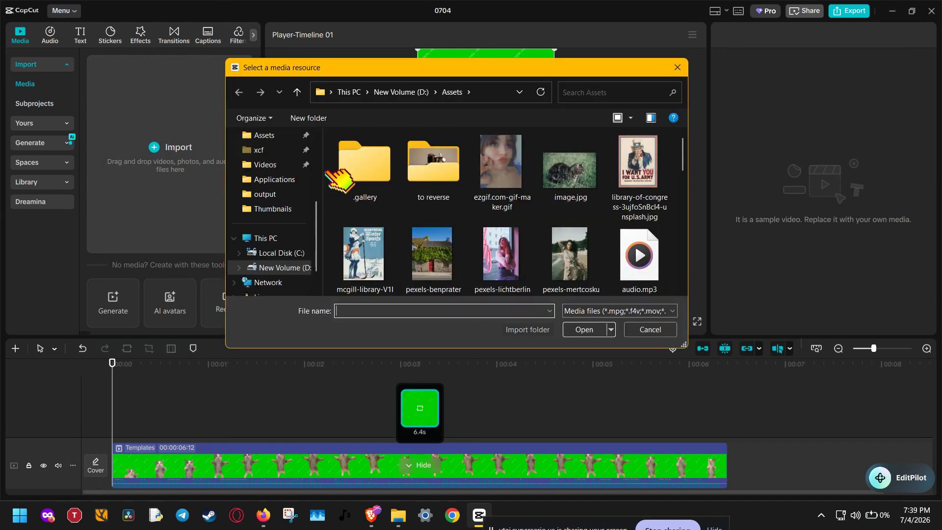
scroll(422, 211, down, 5)
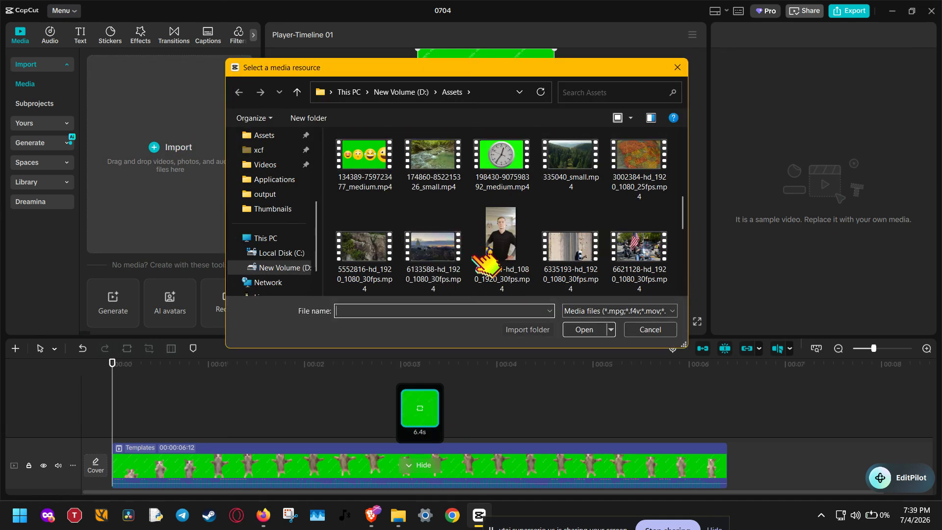
scroll(417, 282, down, 3)
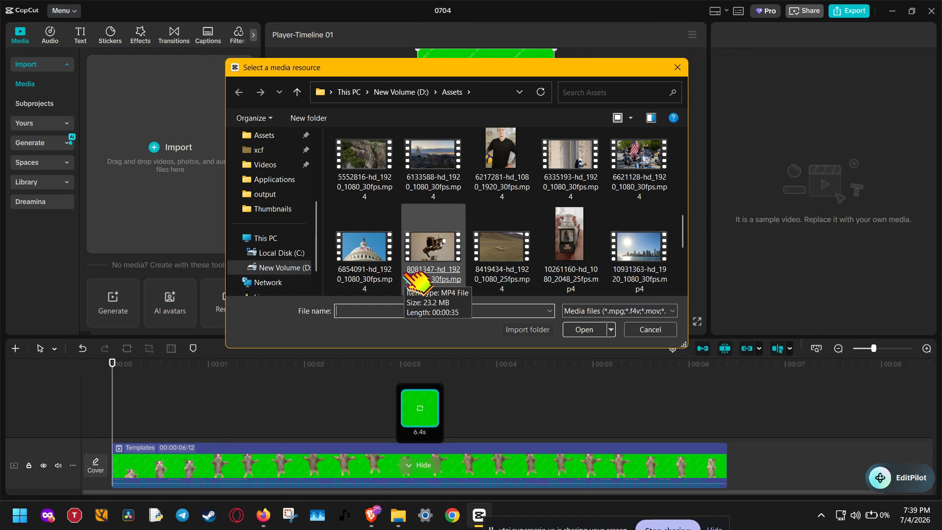
scroll(417, 283, down, 3)
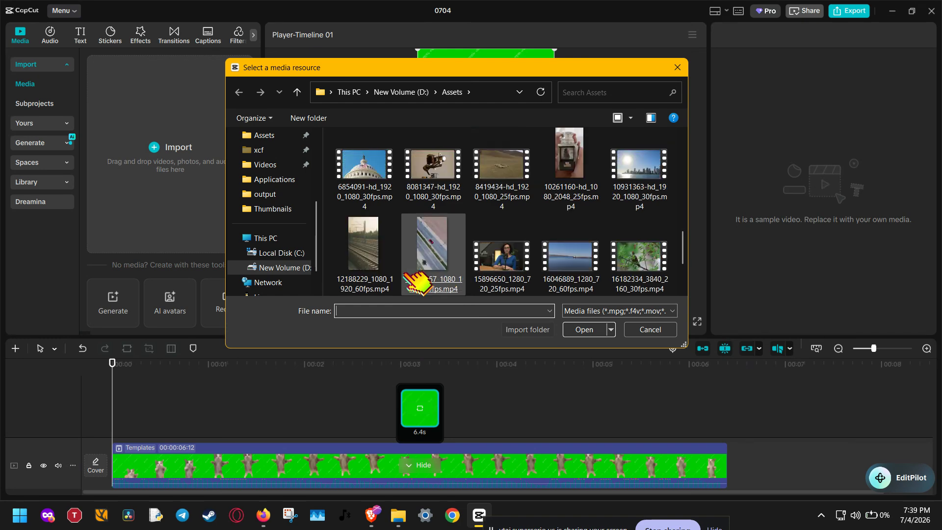
scroll(414, 282, down, 3)
double_click(499, 199)
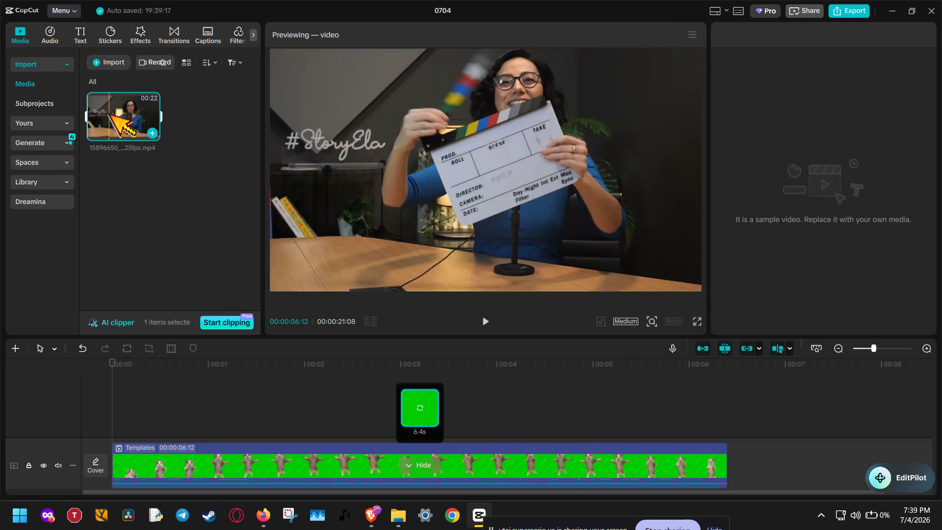
drag(139, 152, 193, 202)
click(430, 469)
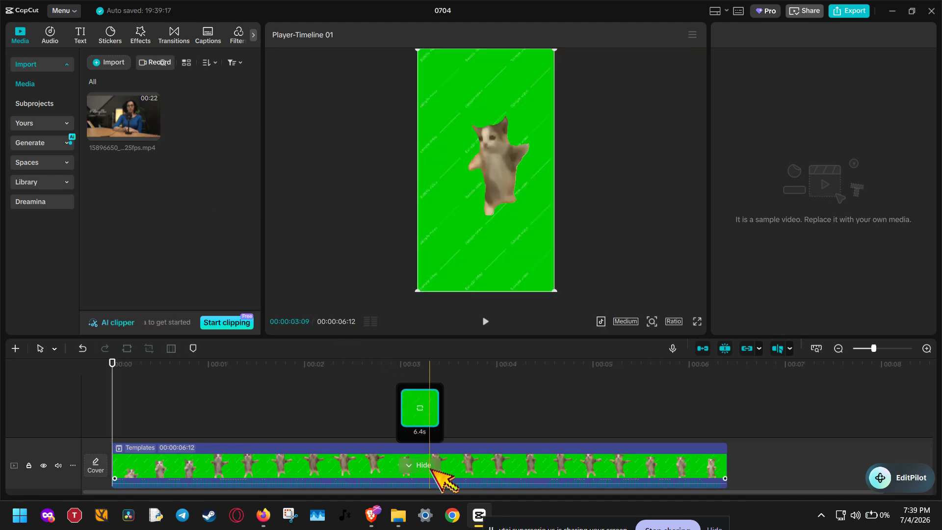
click(420, 408)
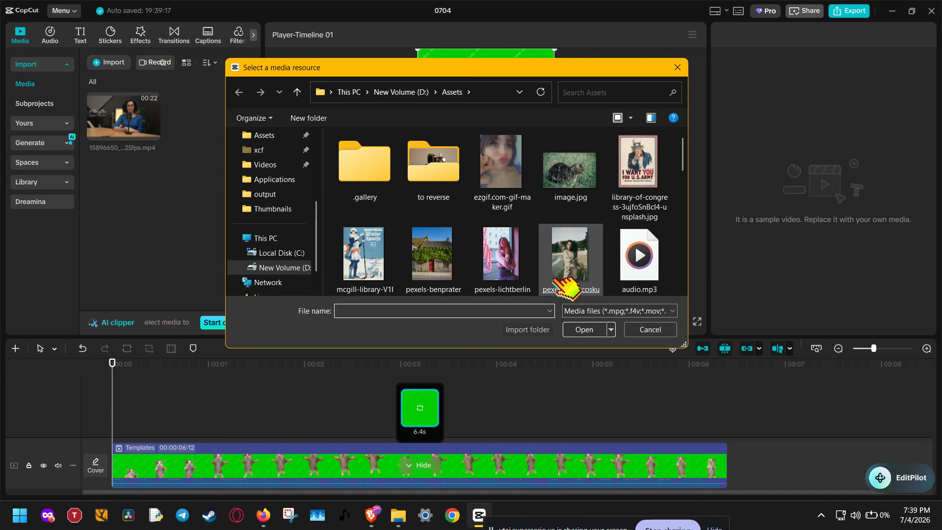
scroll(567, 287, down, 2)
click(660, 327)
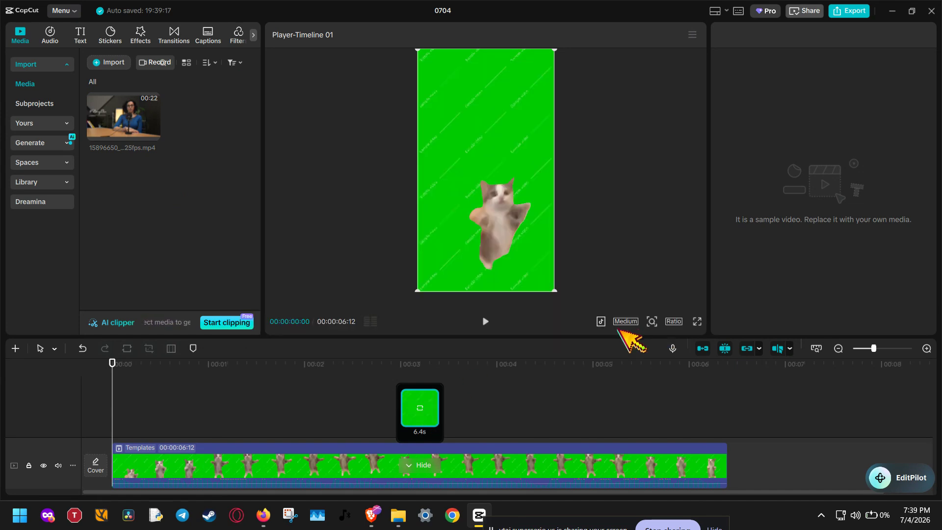
Step: Replace the template's 6.4 s placeholder with the imported video, play back the result and return the playhead to the start
drag(125, 118, 414, 412)
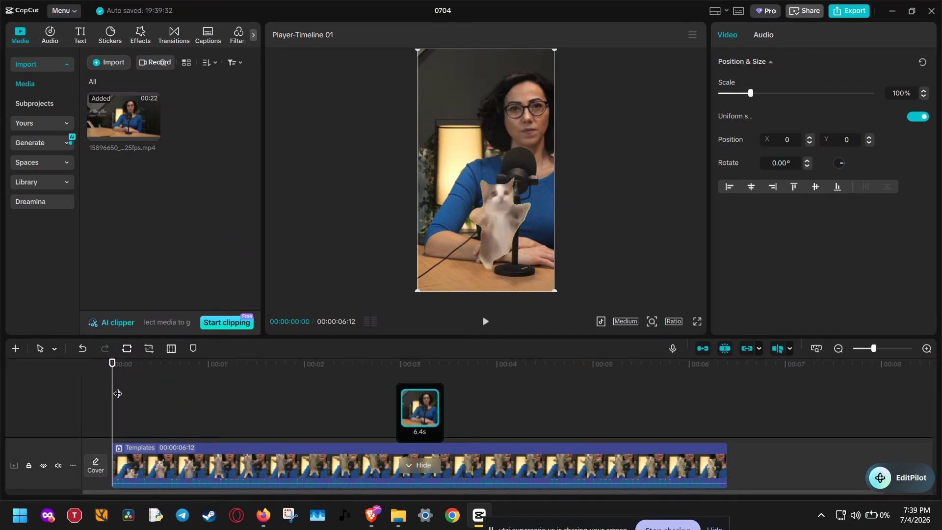
click(485, 322)
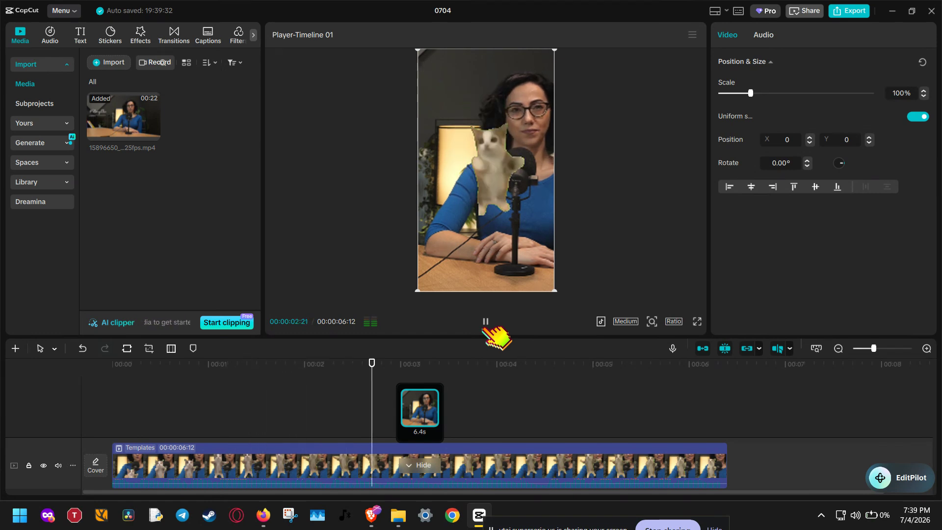
click(485, 322)
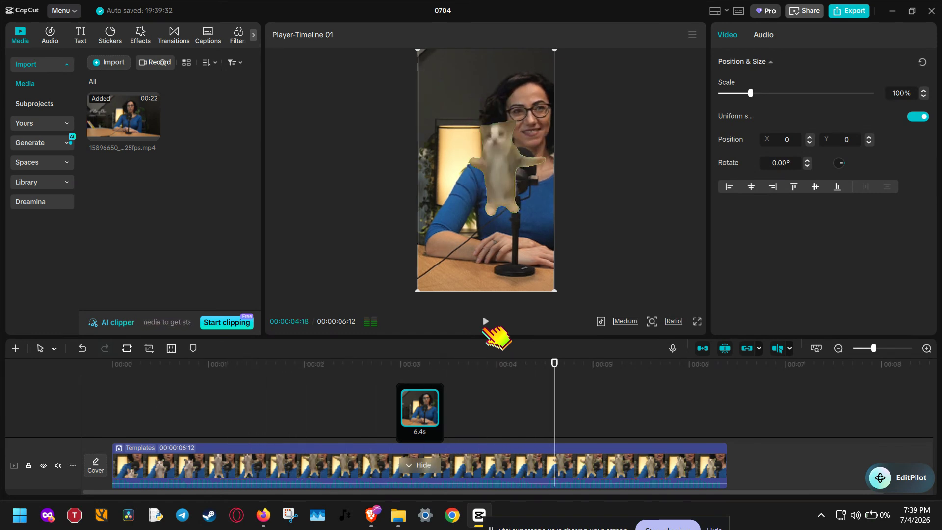
click(485, 321)
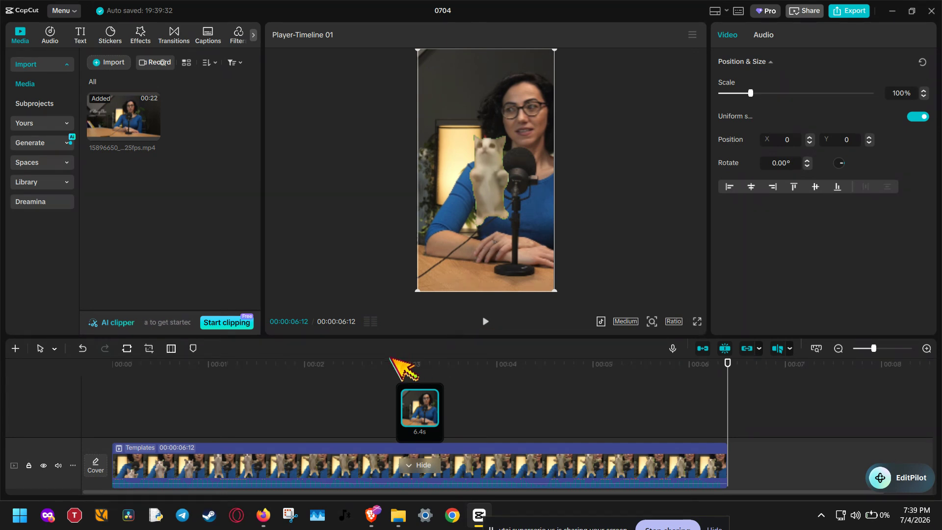
click(111, 382)
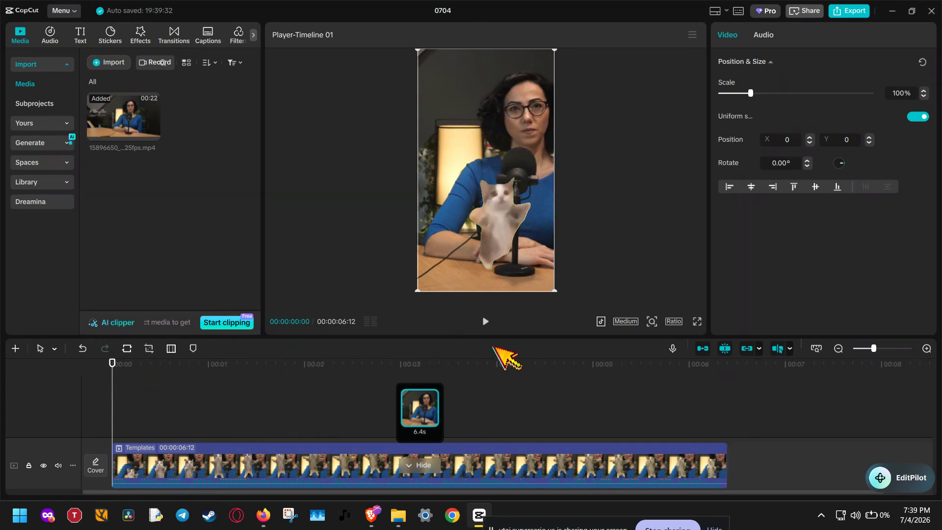
Step: Slightly enlarge the player area, deselect the template clip and open the project's export settings
drag(536, 336, 537, 342)
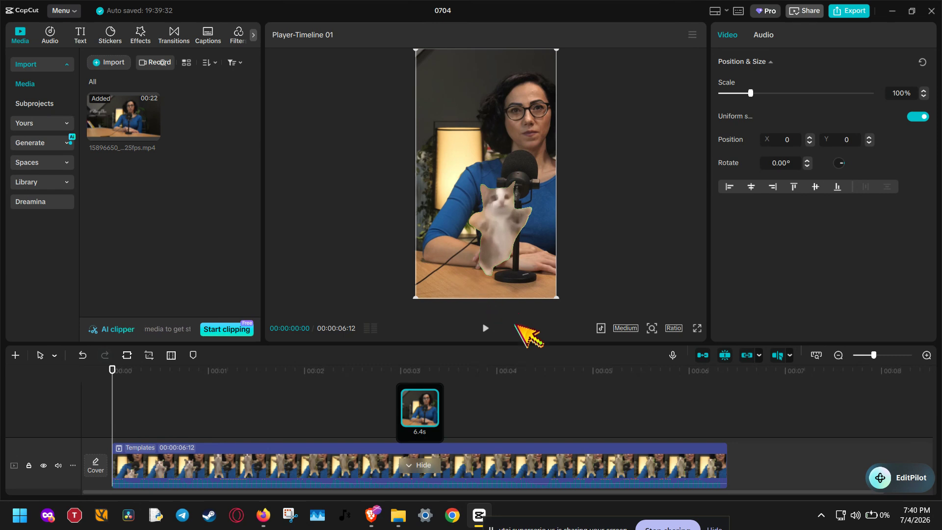
click(614, 228)
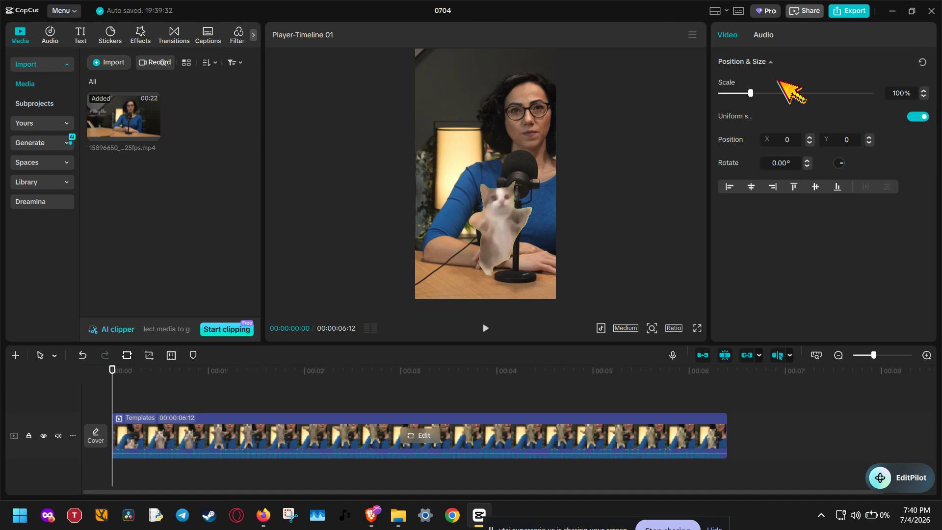
click(852, 10)
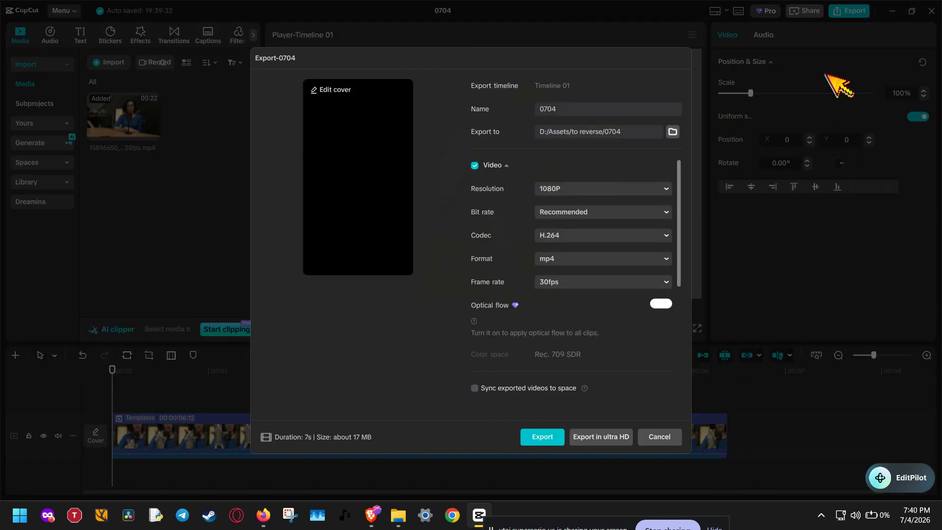